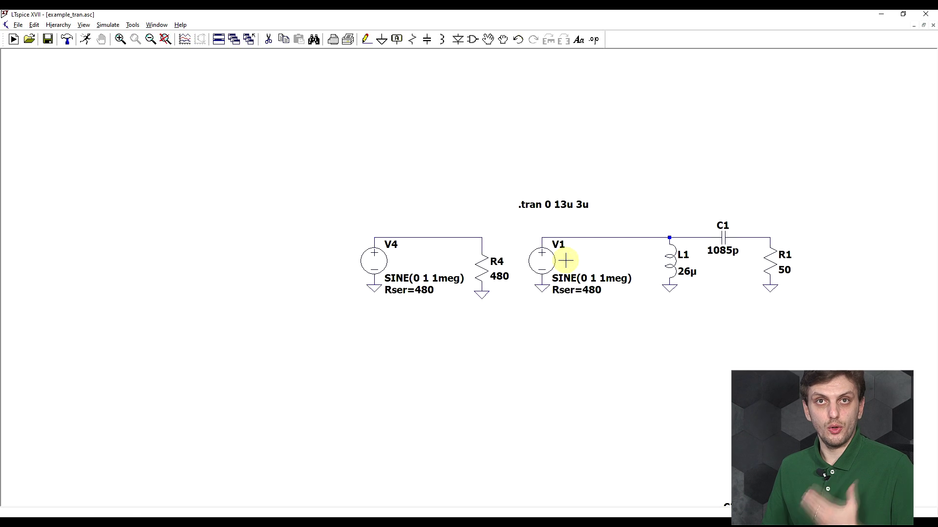
Inspect the sine amplitude setting of voltage source V1 and leave it unchanged.
right_click(549, 261)
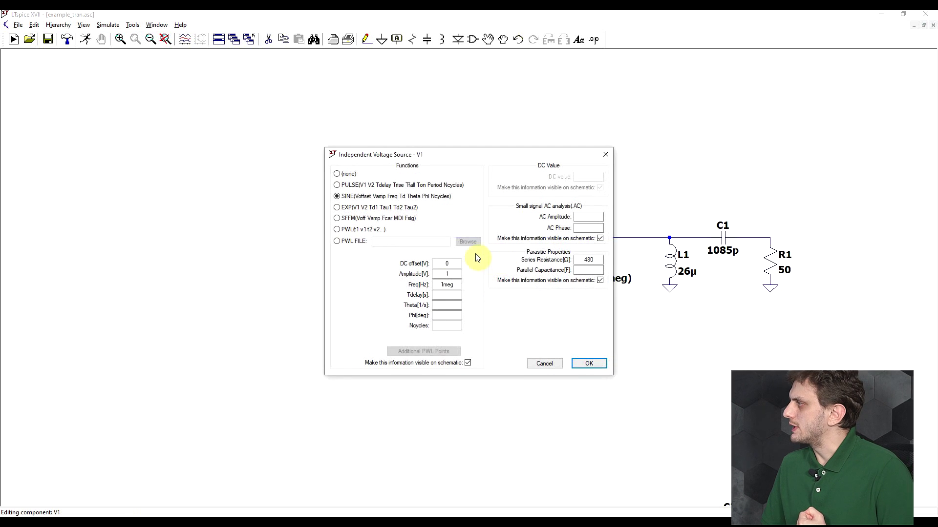
double_click(457, 276)
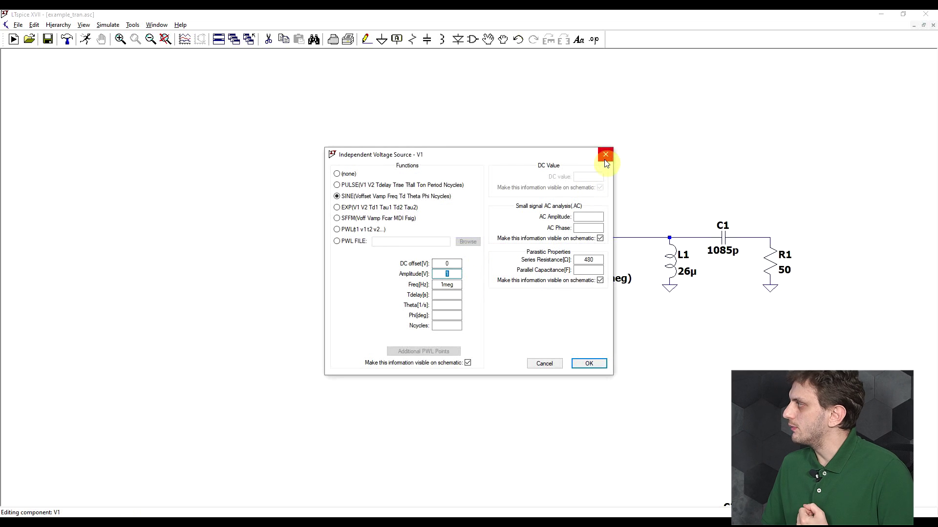
left_click(605, 158)
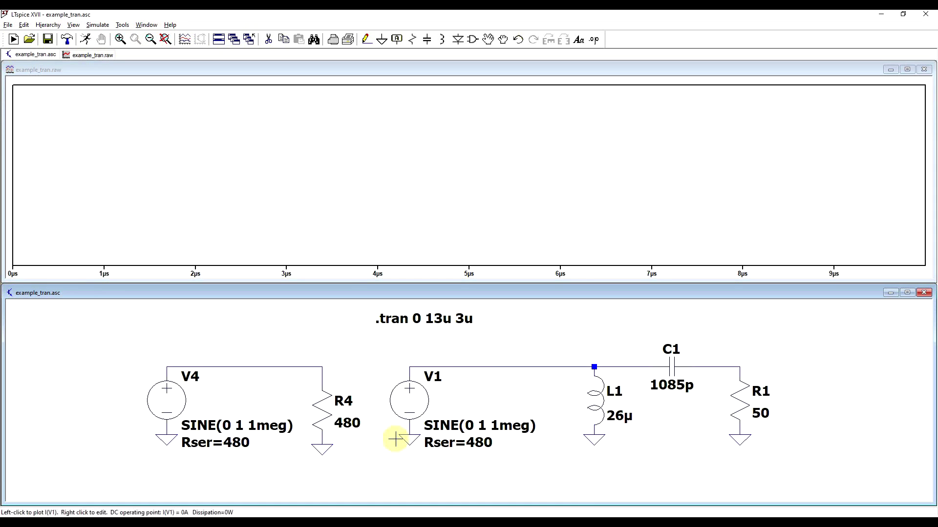
Plot the voltage at V1's output node, and plot the power dissipated in R4 and R1 for comparison.
left_click(491, 367)
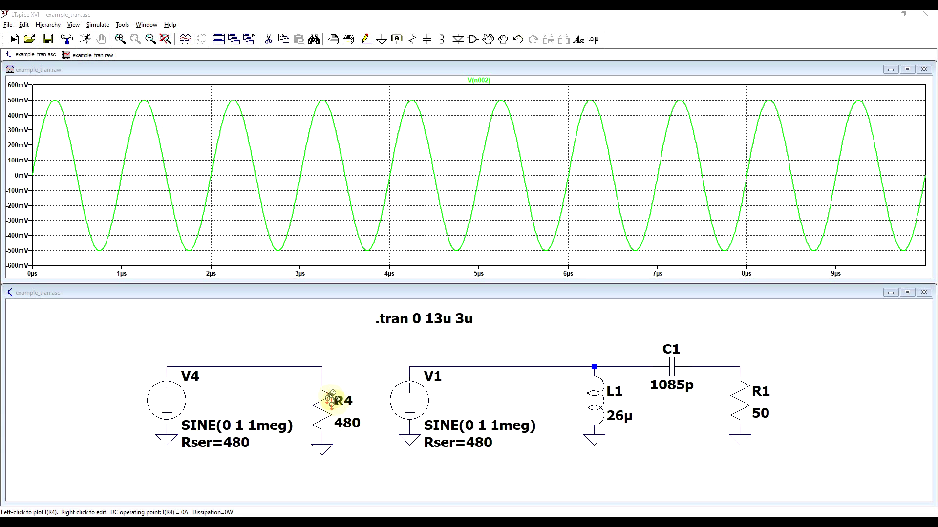
left_click(321, 410, "alt")
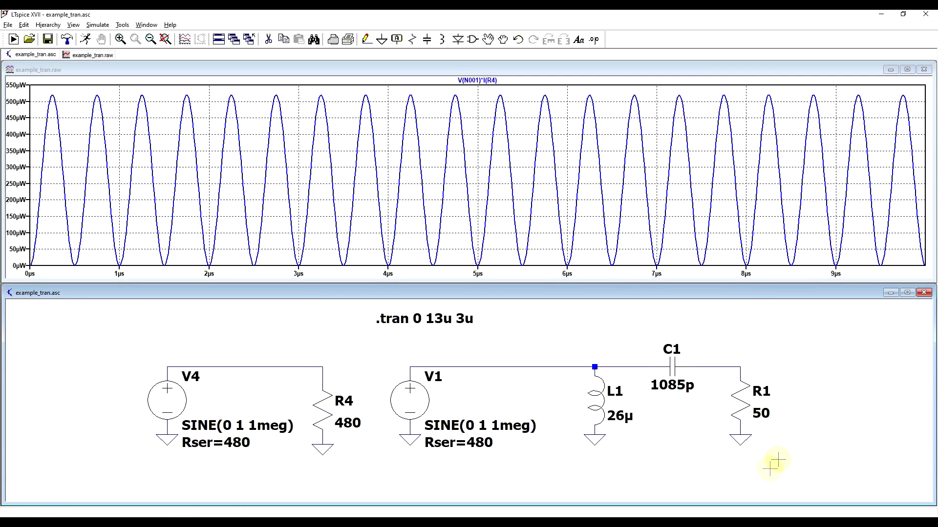
left_click(744, 394, "alt")
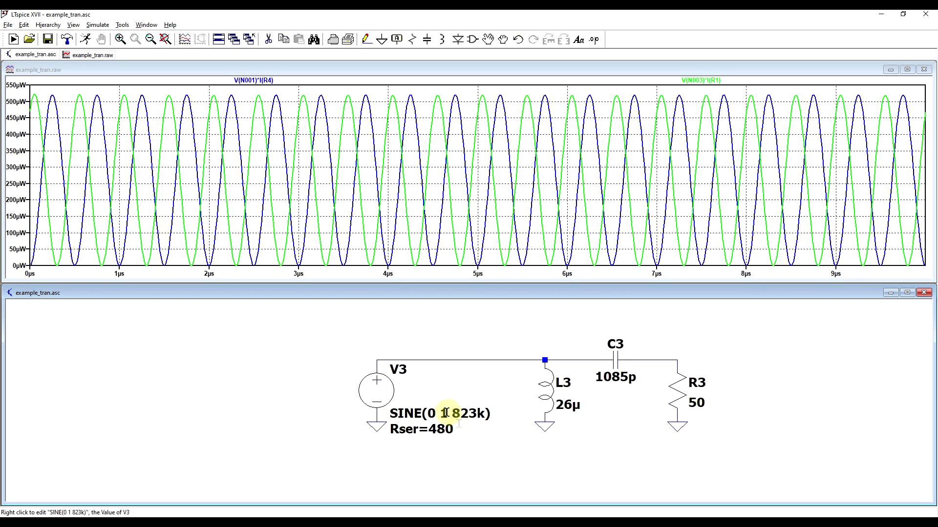
For the 823k source circuit, plot the voltage at V3's output node and the power dissipated in R3.
left_click(452, 359)
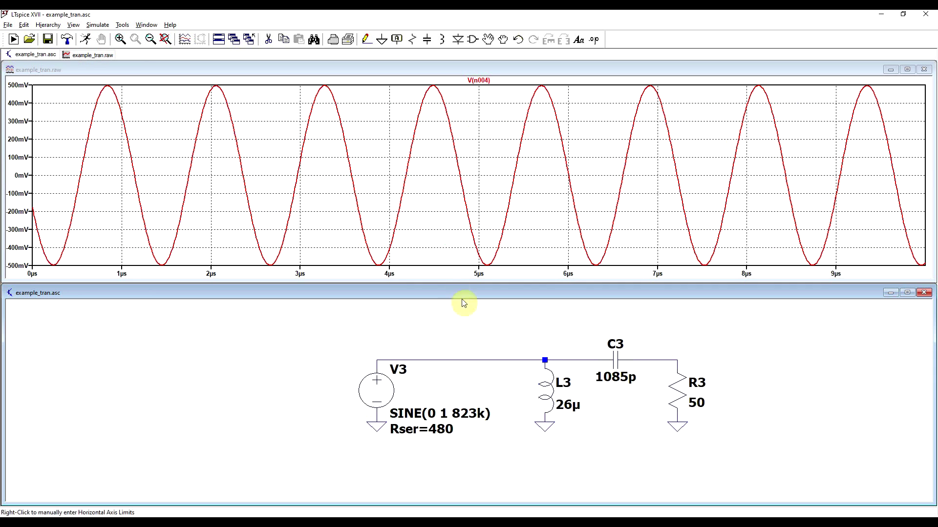
left_click(677, 388, "alt")
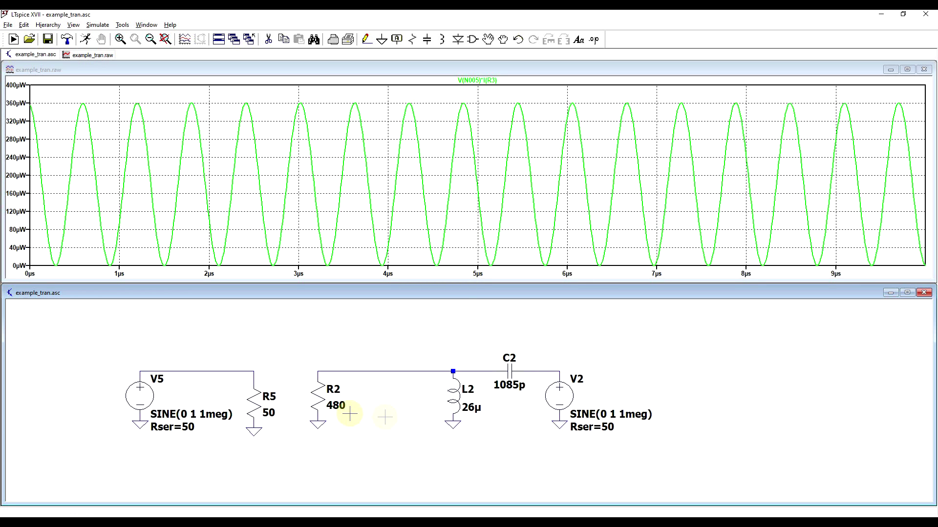
Run the transient simulation and plot the power dissipated in R5 and R2 for the two 50-ohm source circuits.
left_click(86, 39)
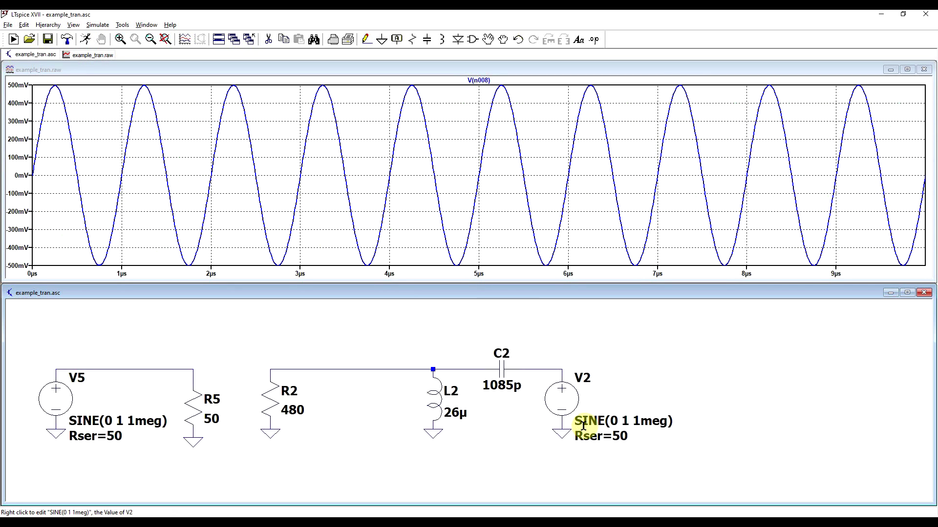
left_click(194, 407)
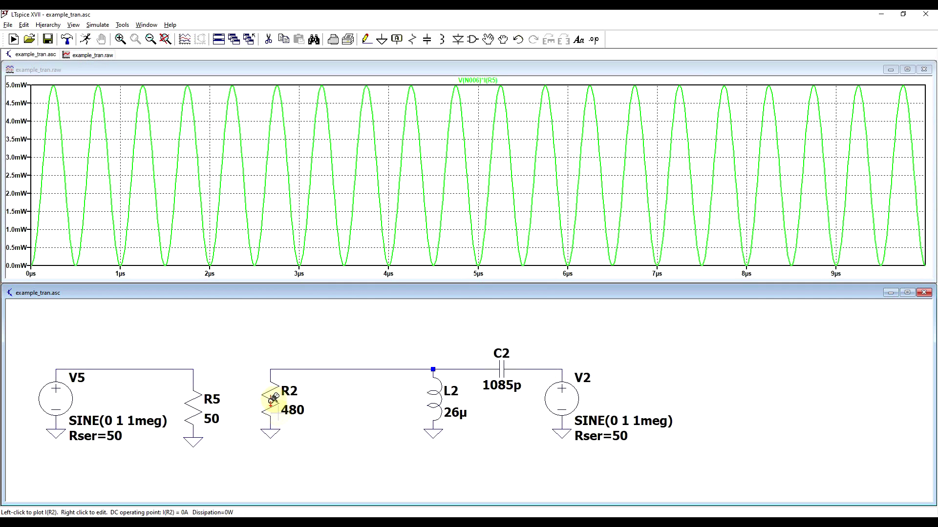
left_click(272, 391, "alt")
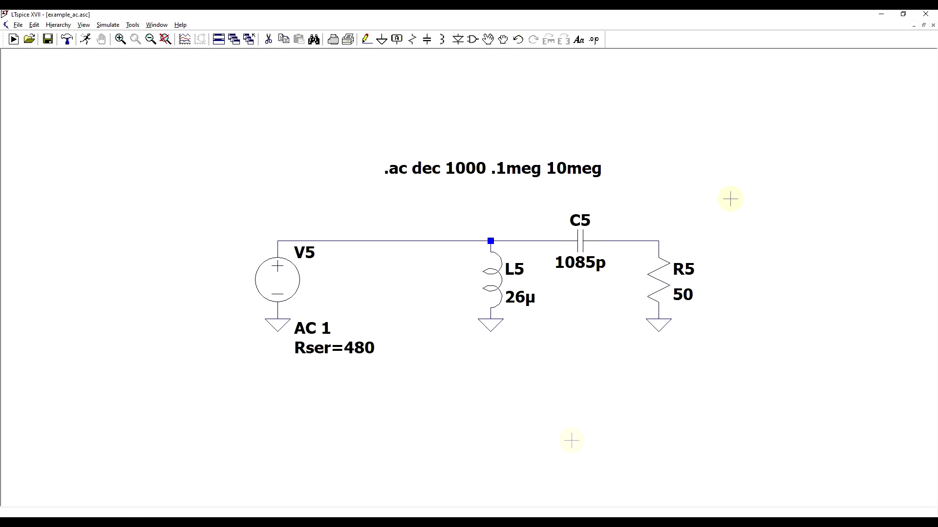
Run the AC analysis and plot the voltage at the input node across L5.
left_click(86, 41)
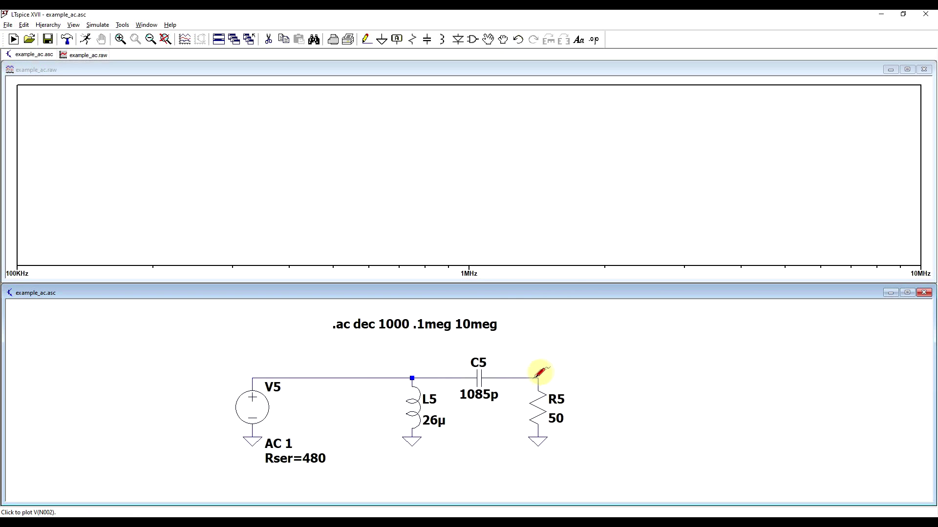
left_click(342, 374)
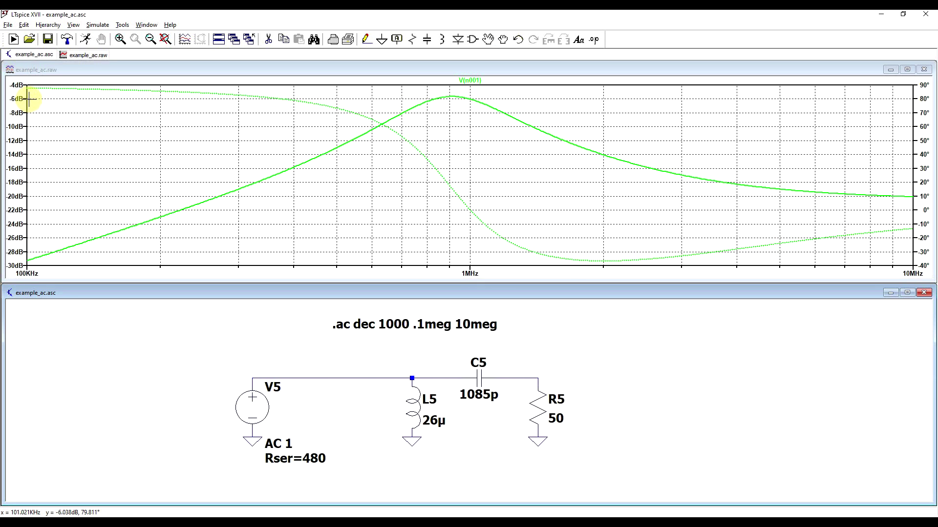
Measure the input-node voltage trace with a cursor at 1 MHz and at about 822 kHz.
left_click(470, 80)
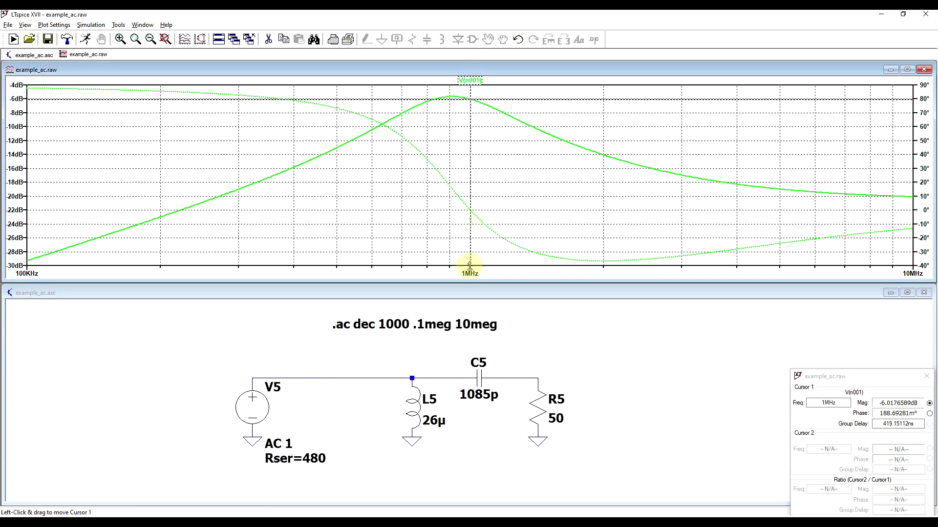
left_click_drag(844, 375, 795, 318)
left_click_drag(471, 127, 432, 124)
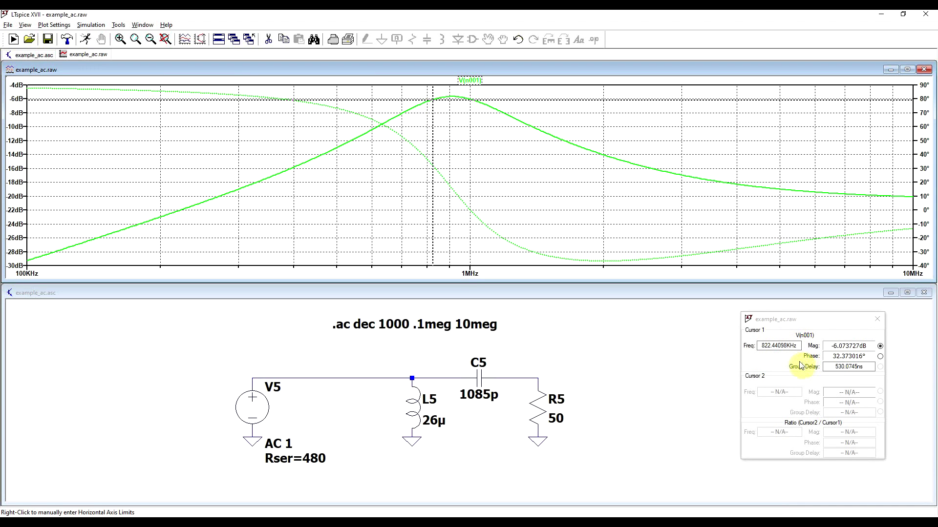
Plot only the output voltage at R5 and place the cursor at about 1 MHz.
left_click(539, 376)
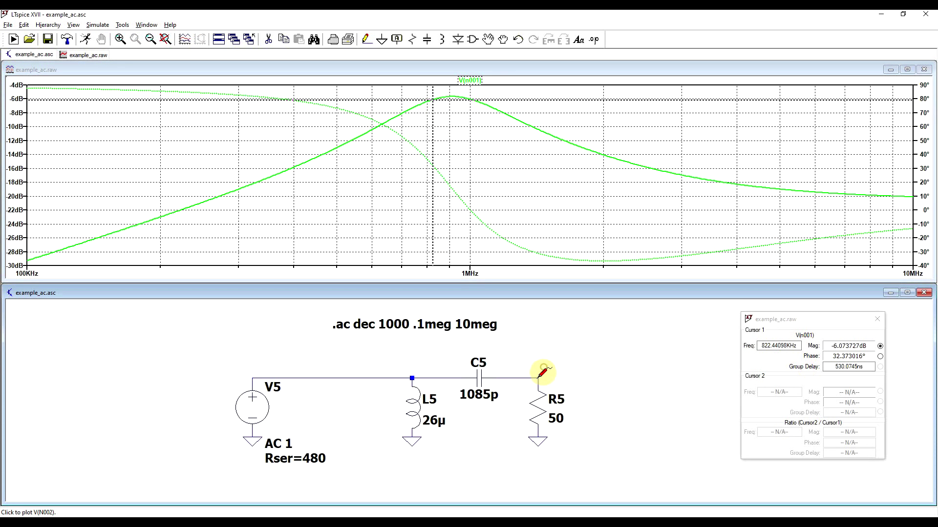
left_click(539, 376)
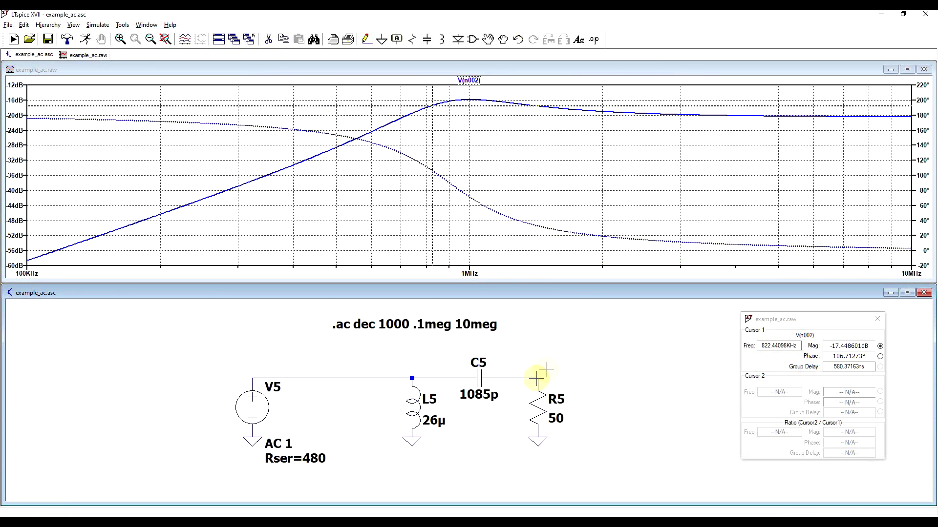
left_click_drag(433, 127, 469, 123)
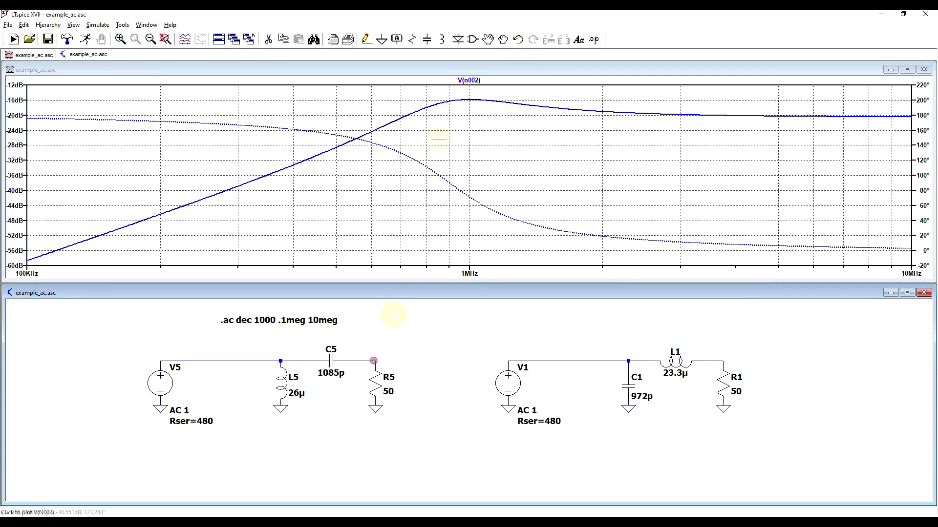
Overlay the output voltage at R1 of the C1-L1 network and compare both responses around their 1 MHz peak.
left_click(720, 360)
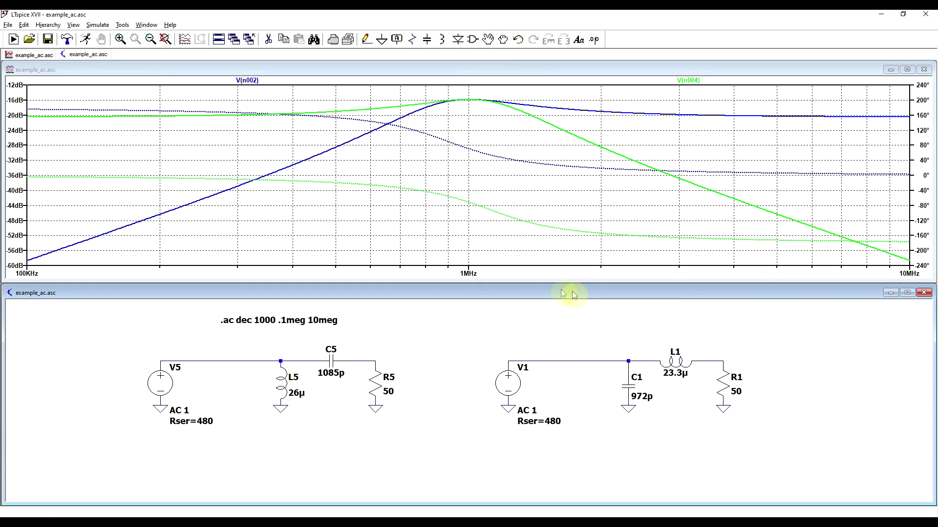
left_click_drag(900, 127, 26, 90)
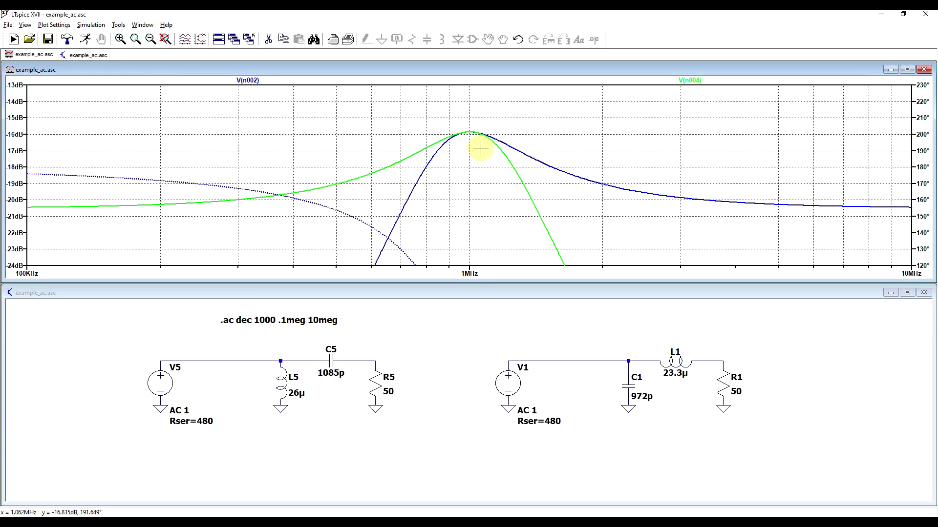
key("space")
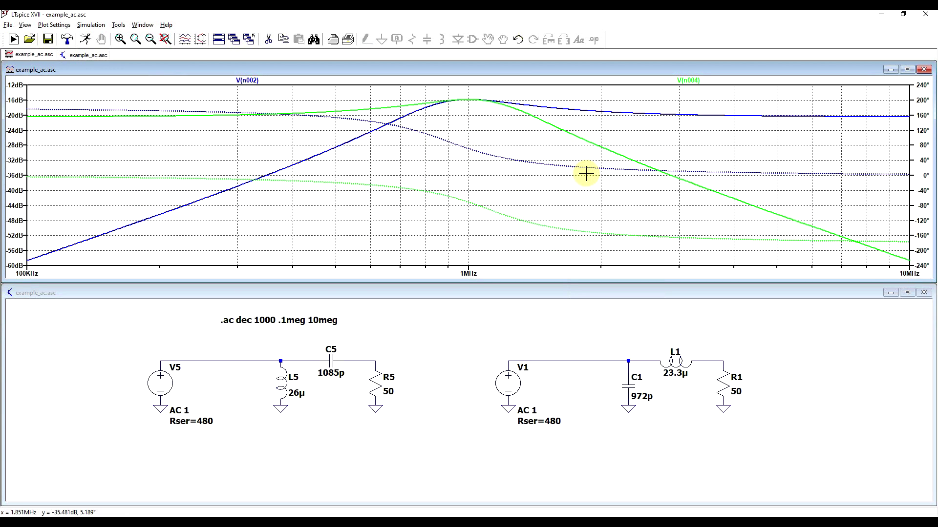
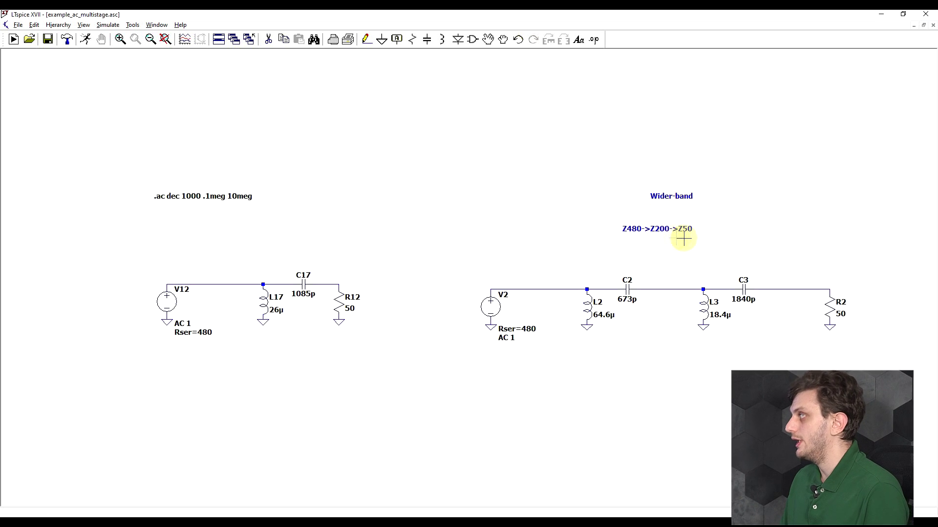
Run the multistage AC analysis and compare the output voltages at R12 and R2 of the single-stage and wider-band networks.
scroll(688, 236, "up", 1)
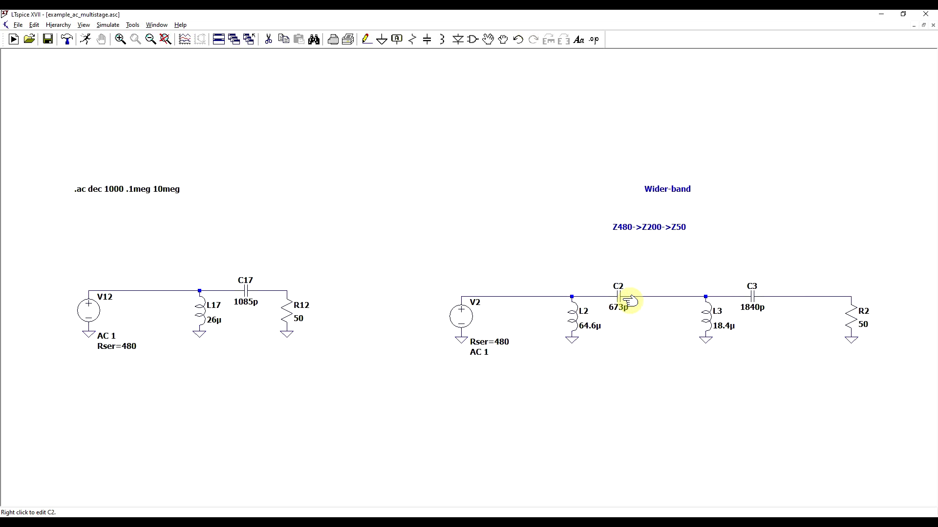
left_click(85, 39)
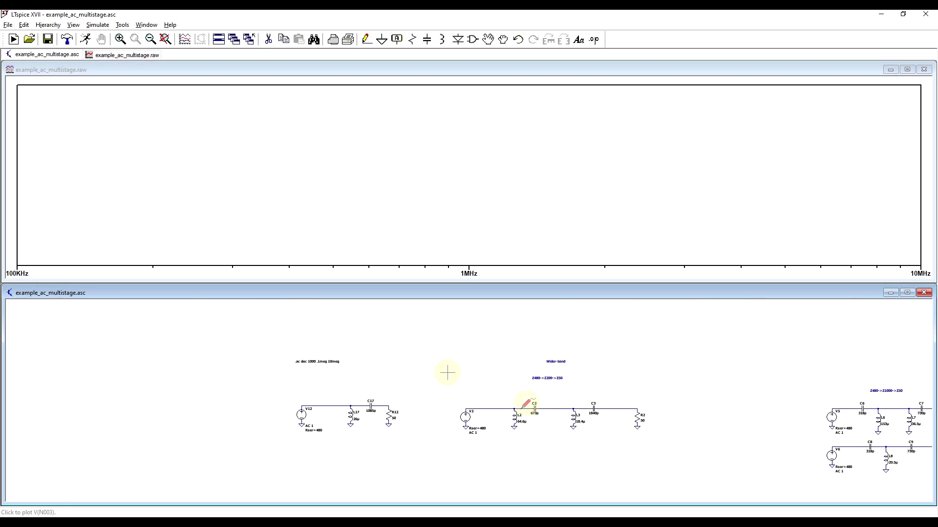
left_click(315, 379)
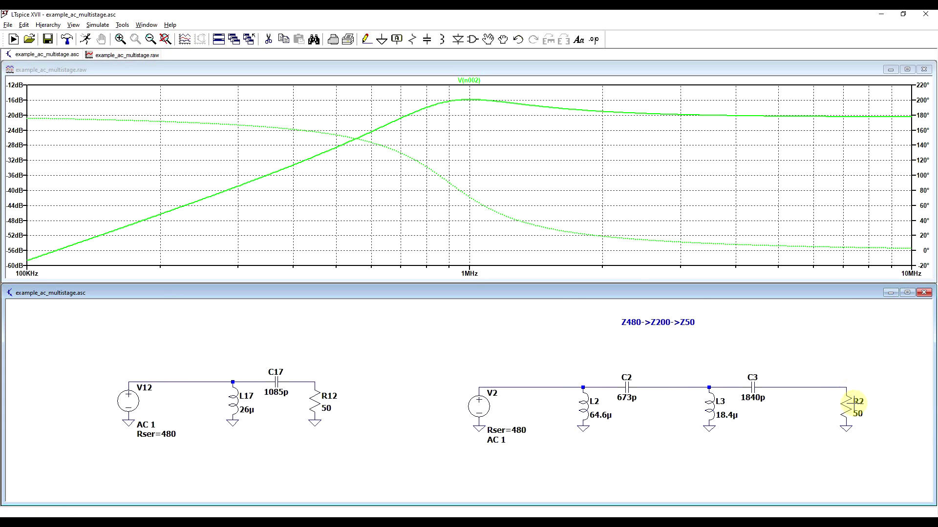
left_click(833, 382)
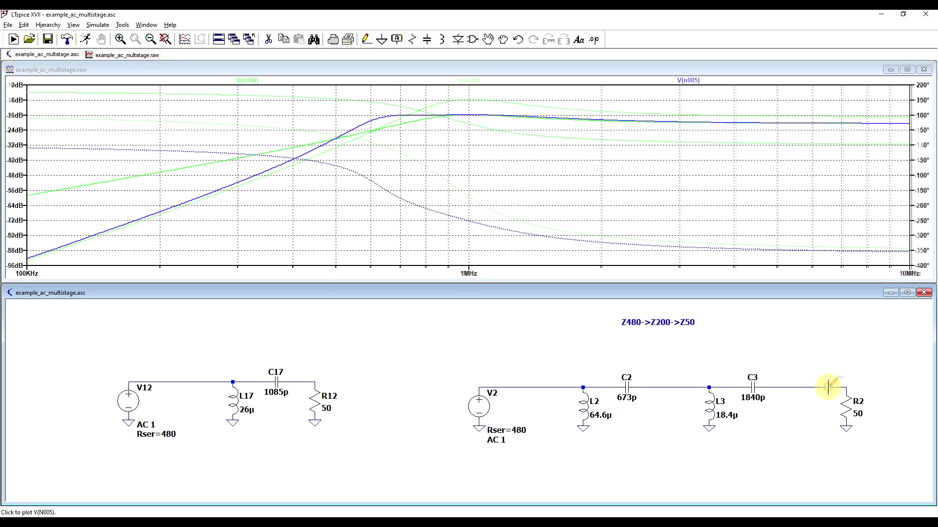
left_click_drag(35, 102, 904, 172)
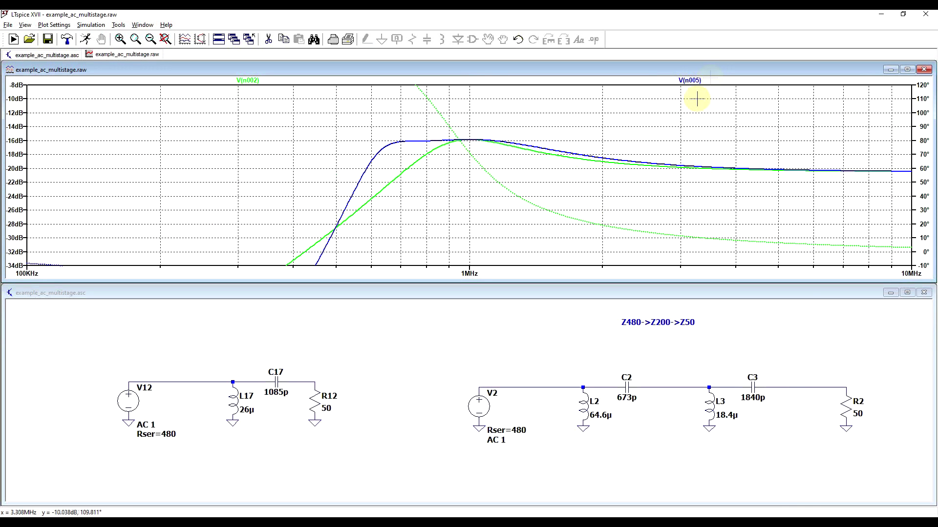
left_click_drag(210, 115, 906, 184)
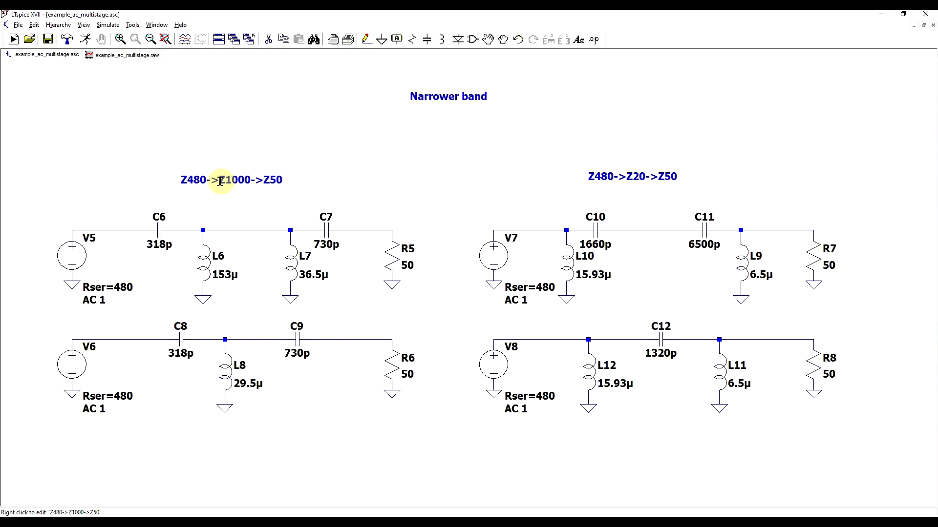
Rerun the AC analysis of the multistage schematic and plot the single-stage output voltage at R12.
left_click_drag(221, 181, 247, 182)
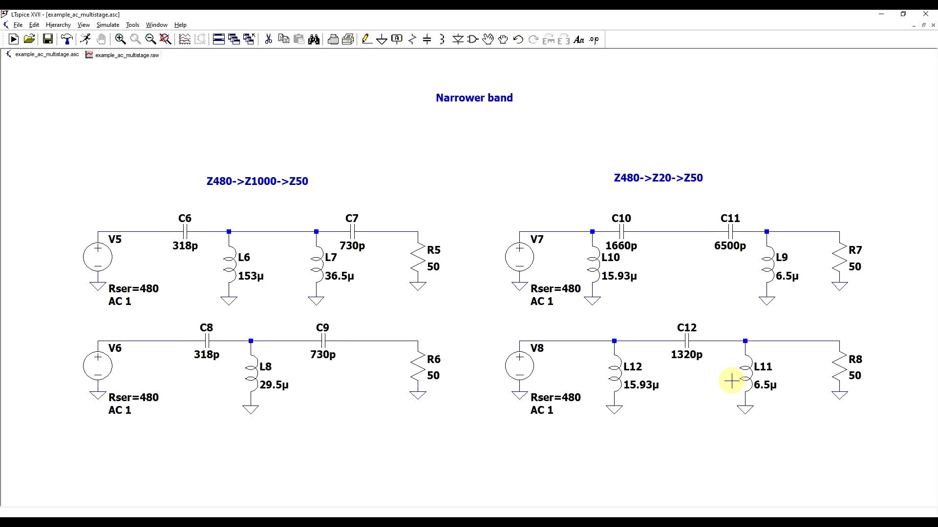
key("alt+s")
key("r")
scroll(549, 433, "down", 3)
scroll(40, 414, "down", 2)
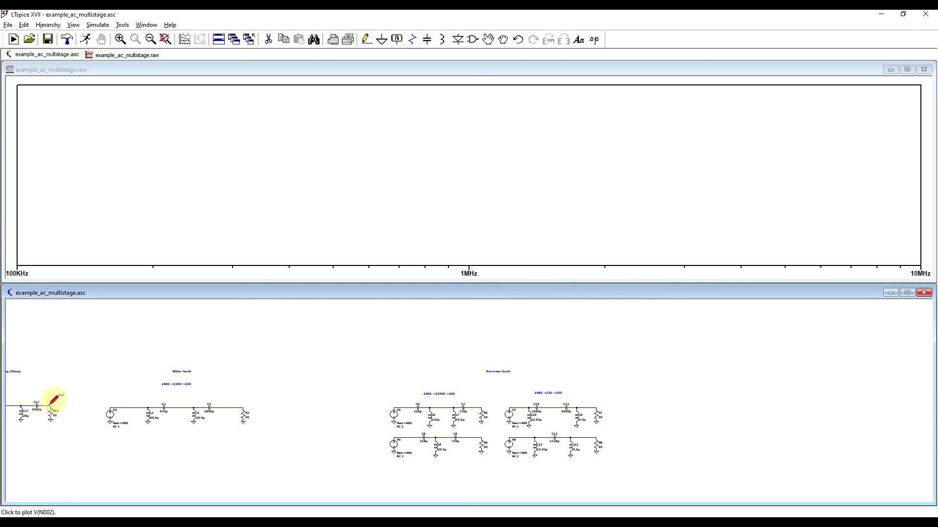
left_click(50, 405)
Overlay the output voltage at R6 of the narrower-band Z480->Z1000->Z50 network and compare the curves near their peak.
left_click(589, 396)
scroll(463, 426, "up", 4)
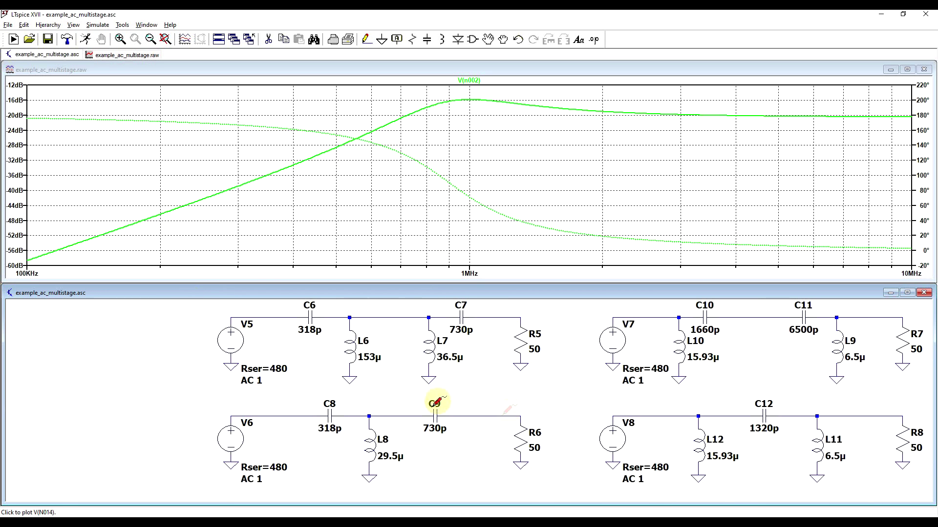
left_click(508, 417)
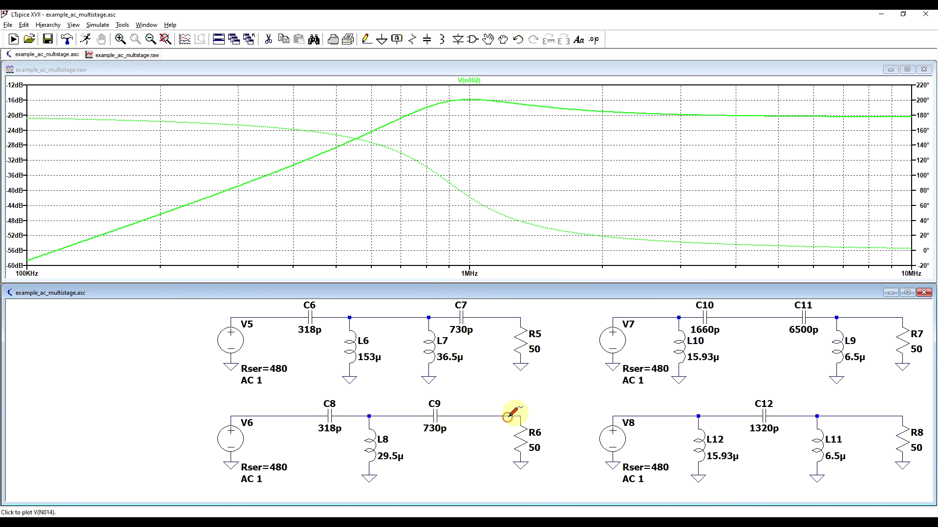
left_click_drag(220, 93, 914, 130)
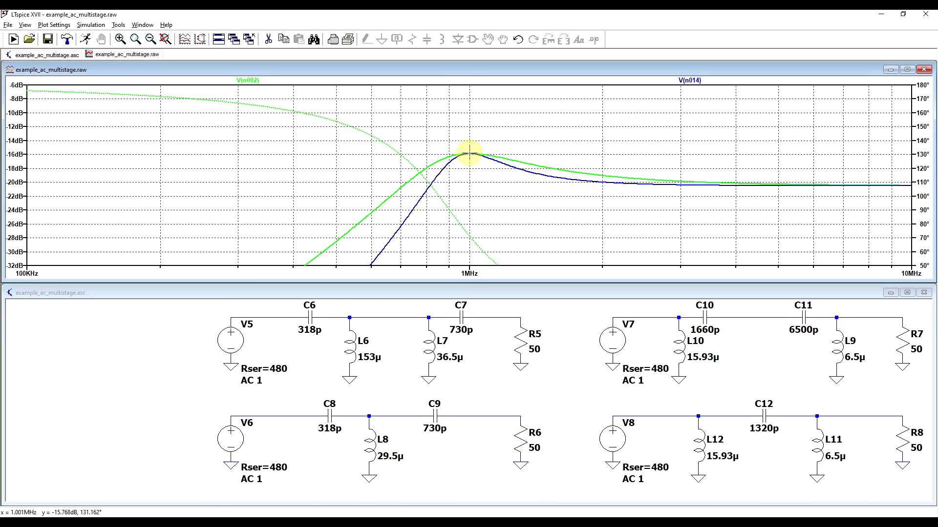
Add the output voltage at R8 of the Z480->Z20->Z50 network and compare all three responses around 1 MHz.
scroll(782, 400, "down", 2)
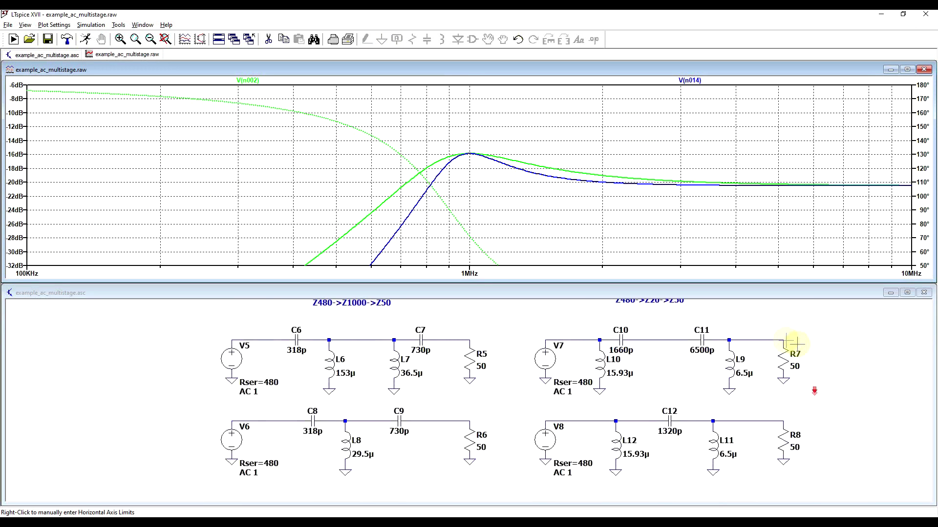
left_click(782, 431)
left_click_drag(145, 95, 918, 137)
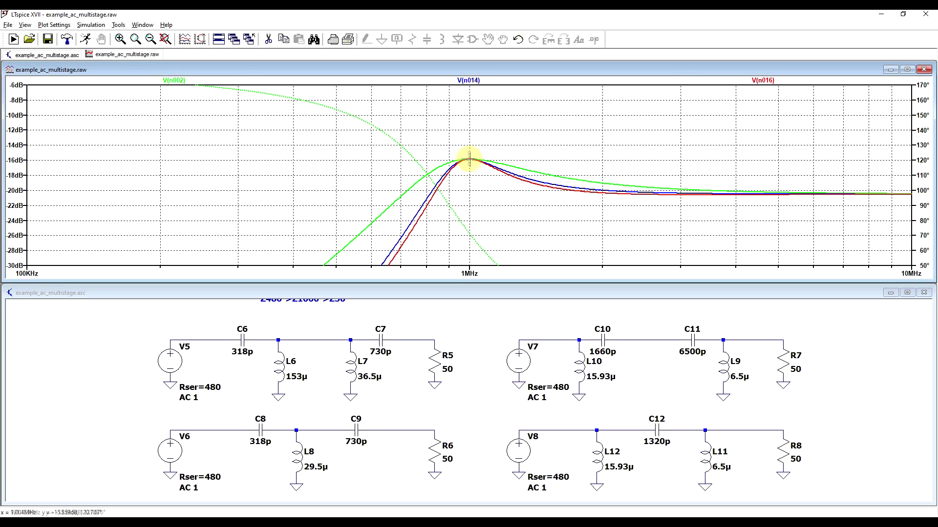
left_click_drag(94, 147, 909, 236)
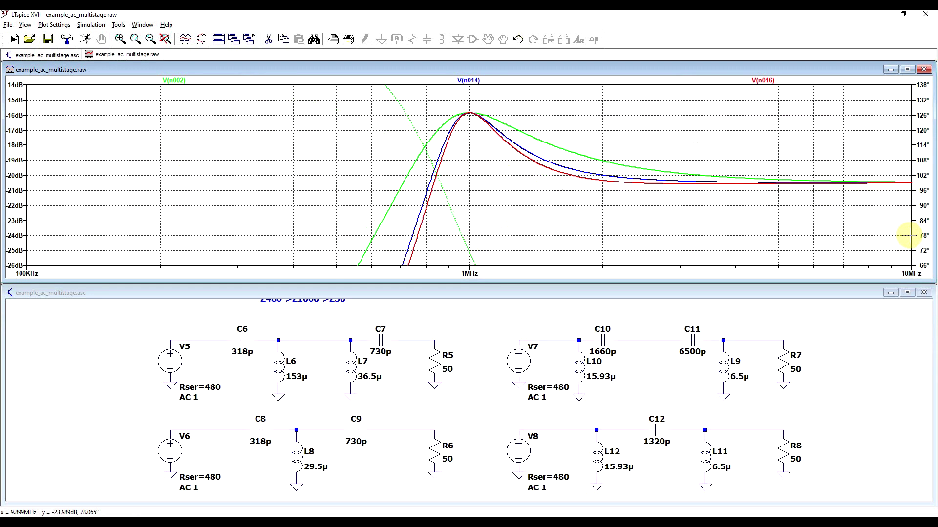